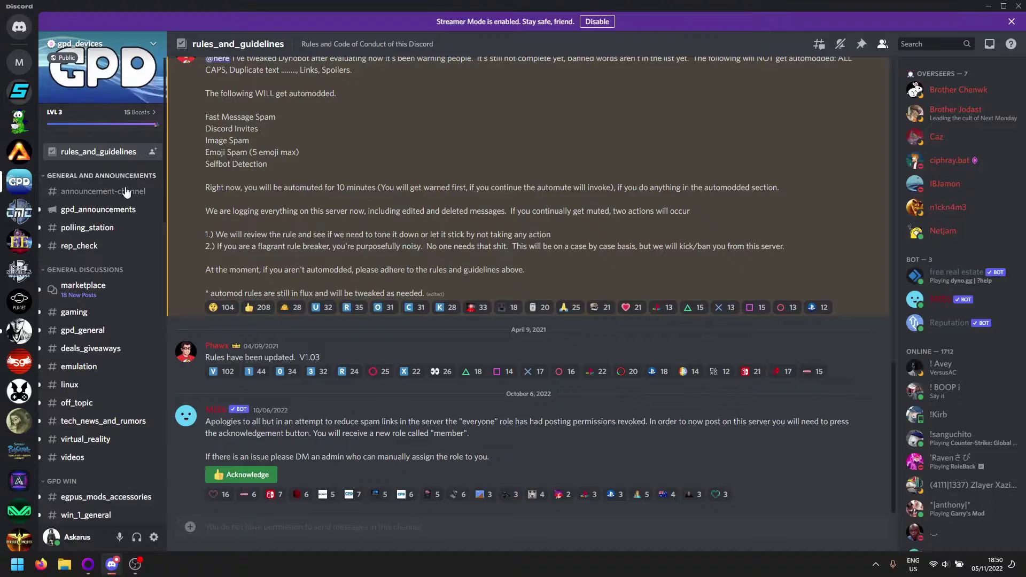
Step: Open the #tools channel and follow the AutoOverlayInstaller post's updated drive.google.com link
scroll(102, 161, "down", 7)
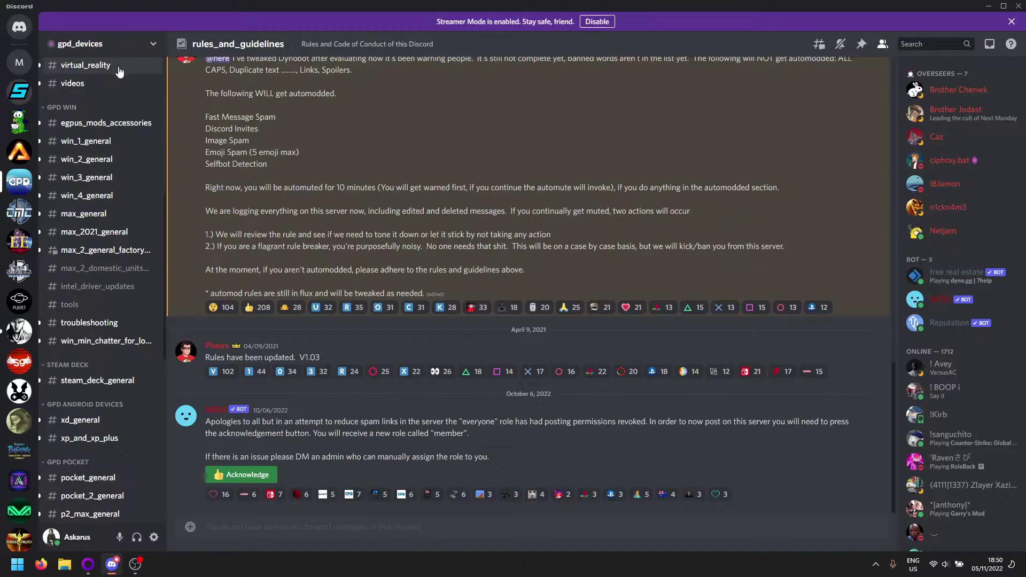
left_click(78, 305)
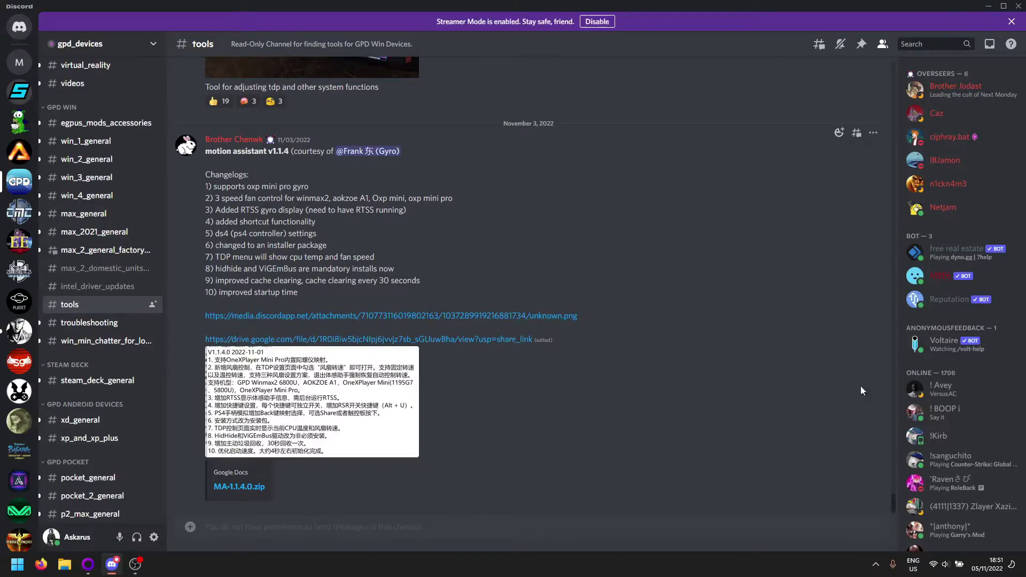
left_click_drag(893, 502, 868, 63)
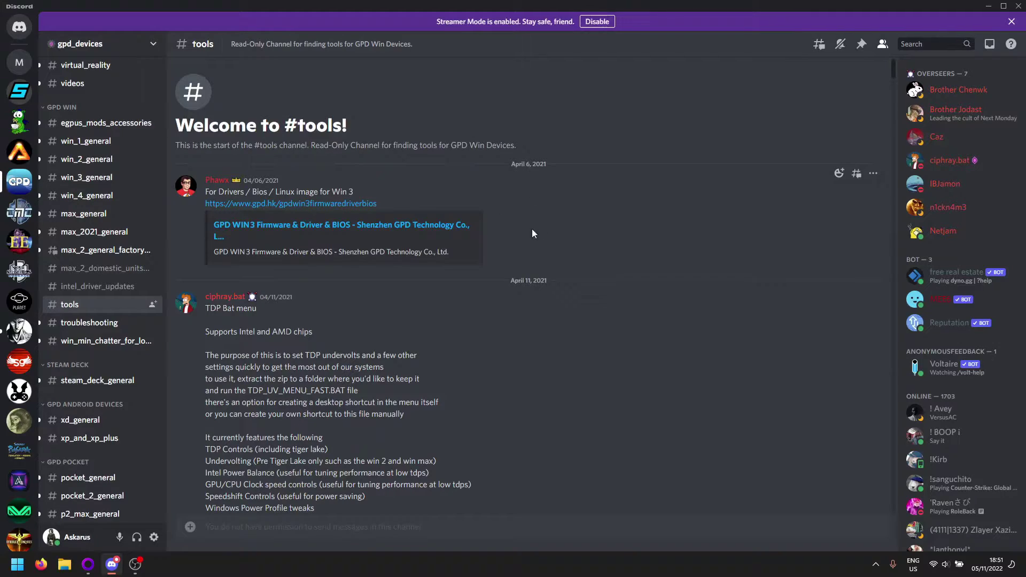
scroll(537, 217, "down", 14)
scroll(534, 208, "down", 15)
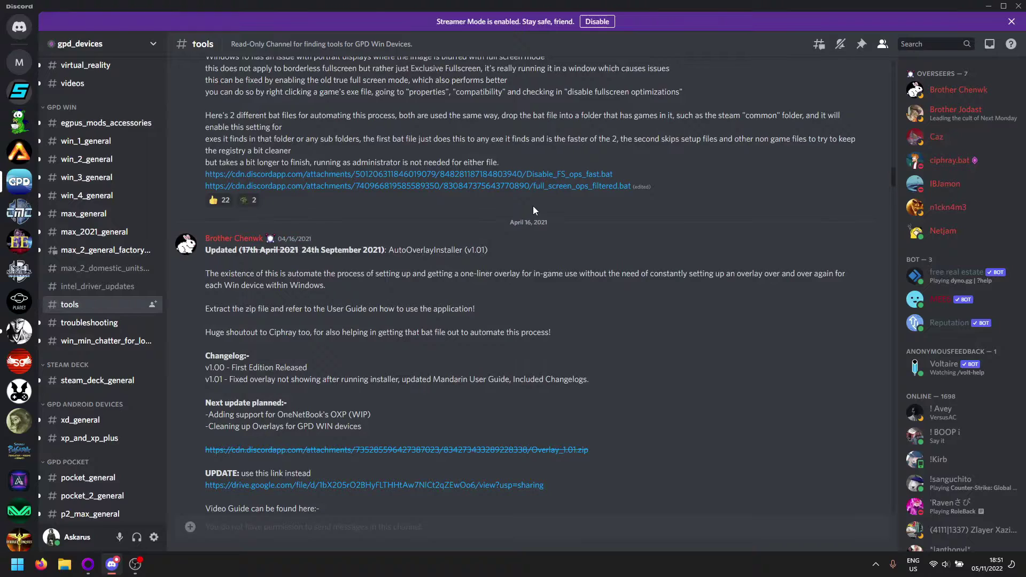
scroll(533, 206, "down", 1)
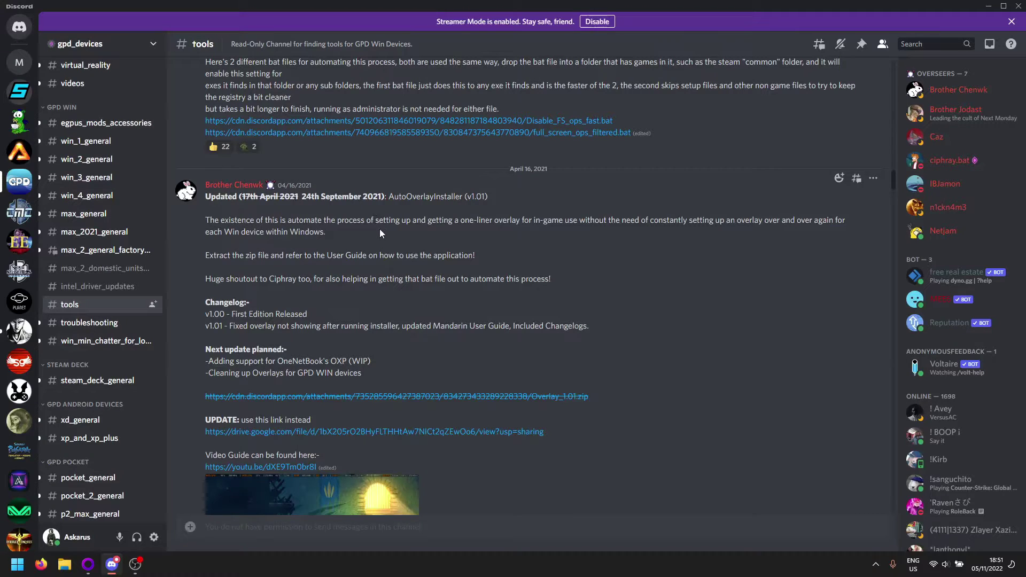
scroll(477, 252, "down", 3)
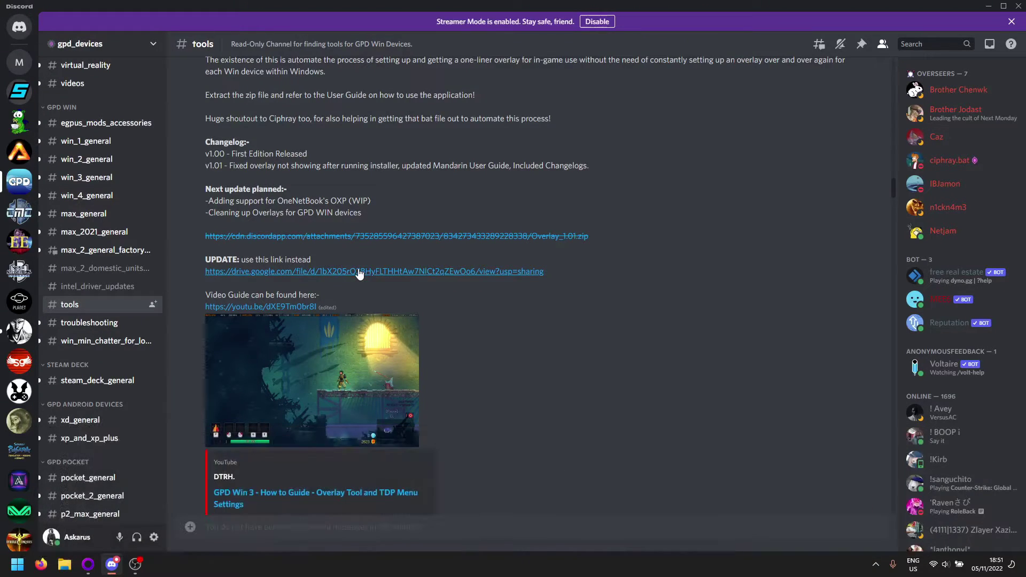
left_click(358, 272)
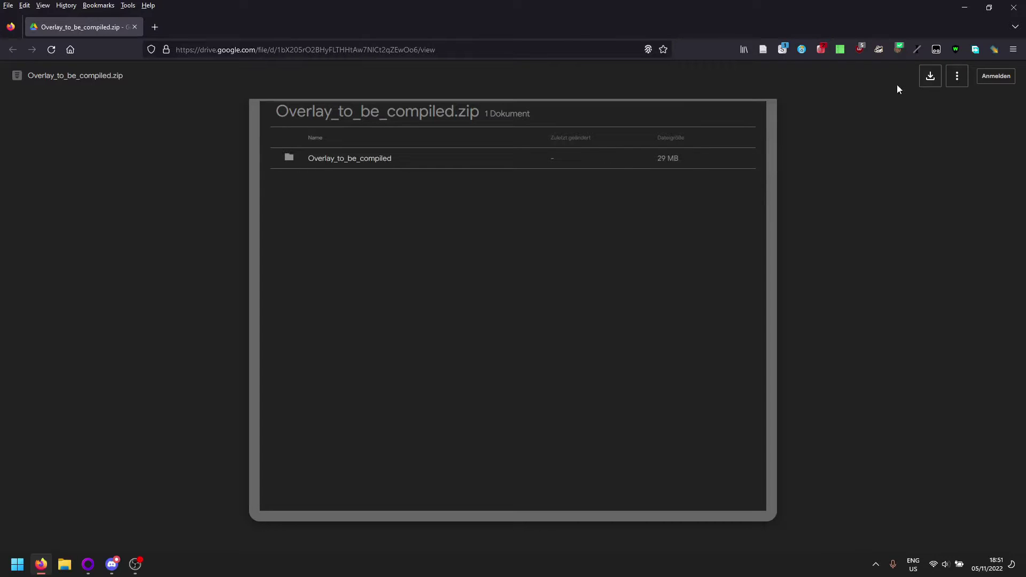
Step: Download Overlay_to_be_compiled.zip past the virus-scan warning and show it in the Downloads folder
left_click(928, 78)
left_click(437, 150)
key("XF86AudioMute")
left_click(450, 269)
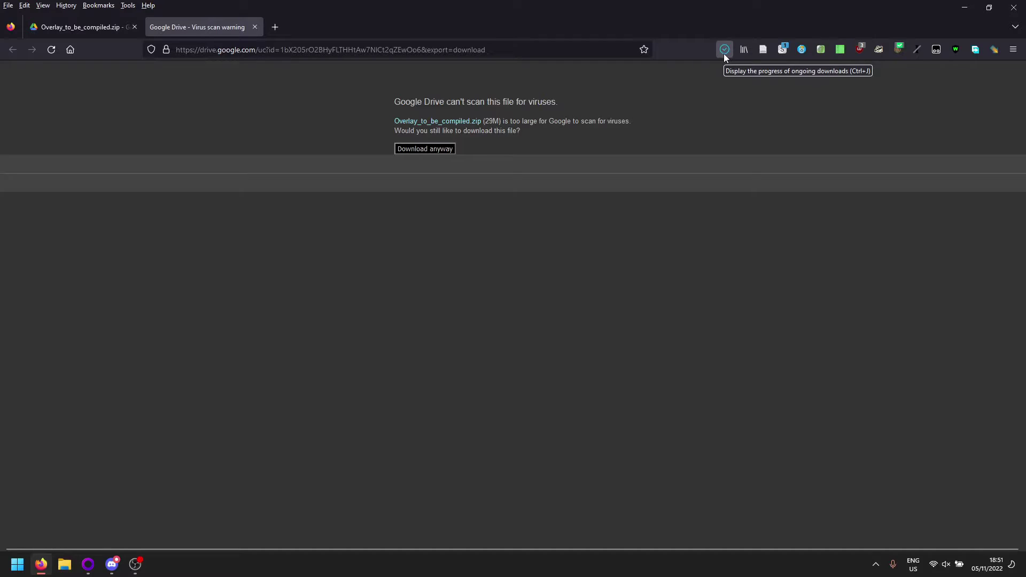
left_click(723, 54)
left_click(719, 79)
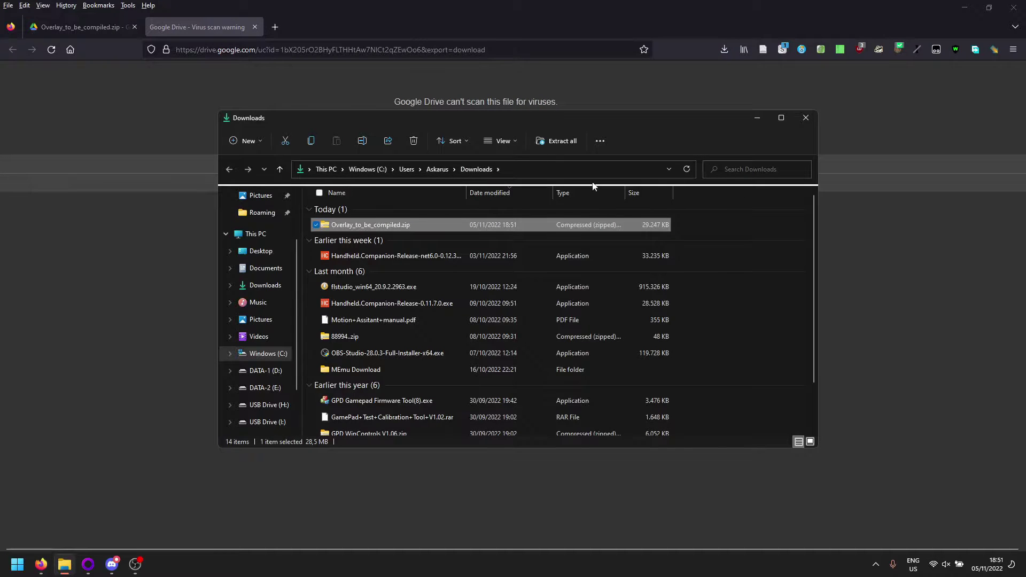
Step: Extract Overlay_to_be_compiled.zip into Downloads and open its nested Overlay_to_be_compiled folder
right_click(409, 226)
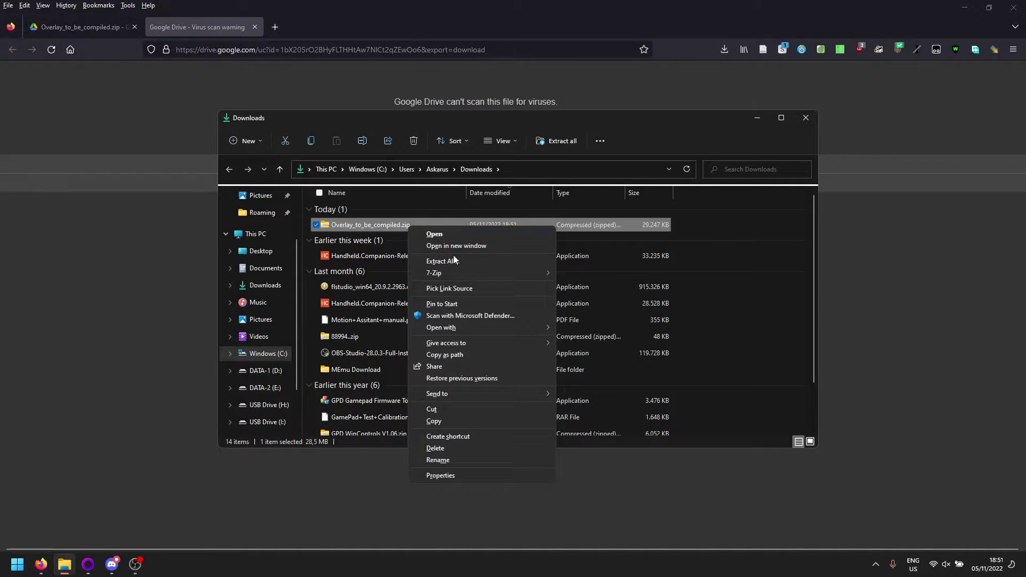
left_click(469, 260)
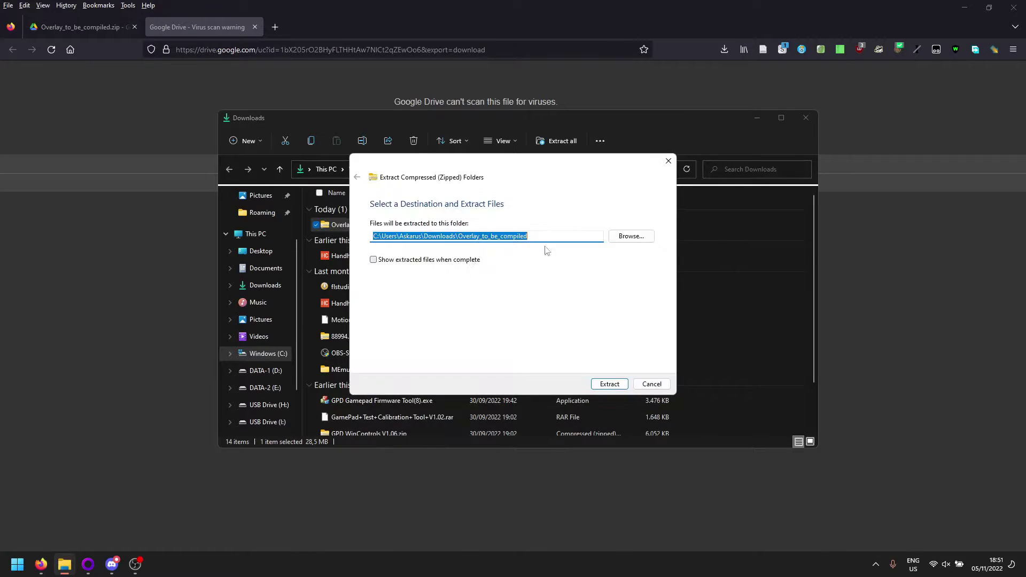
left_click(619, 381)
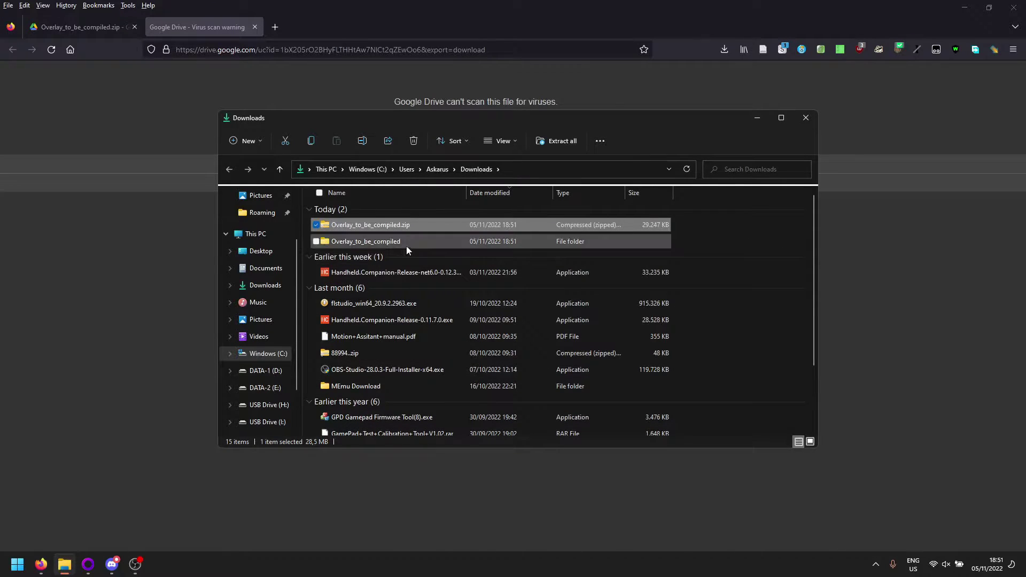
double_click(406, 246)
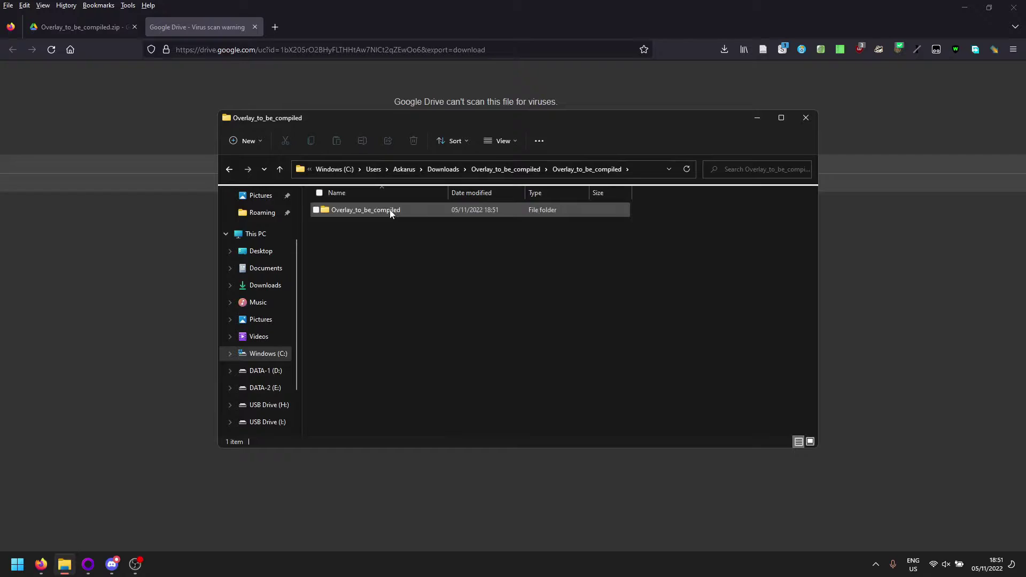
double_click(389, 209)
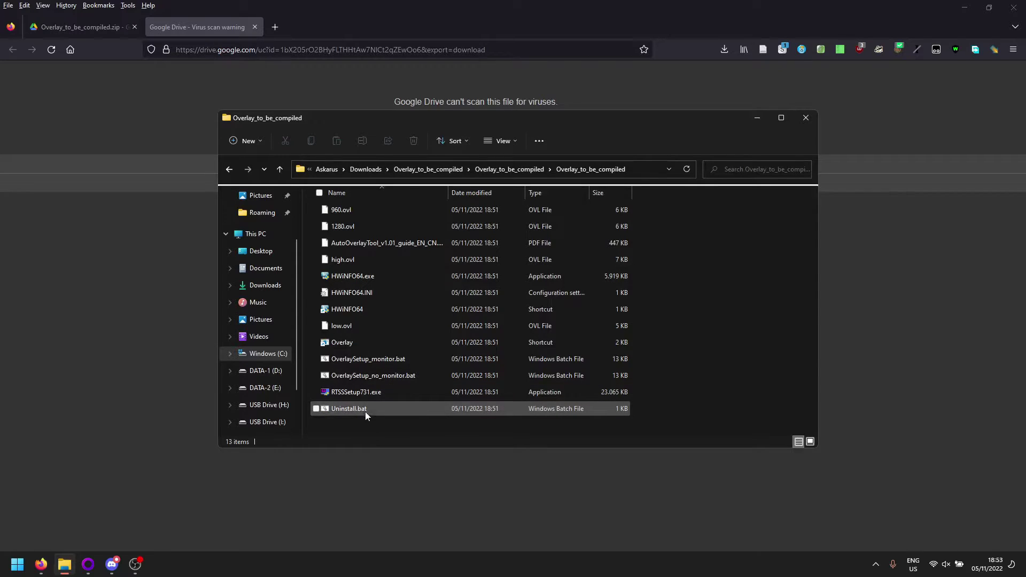
Step: Run OverlaySetup_no_monitor.bat past SmartScreen, dismiss the finished console, and close Explorer
double_click(409, 378)
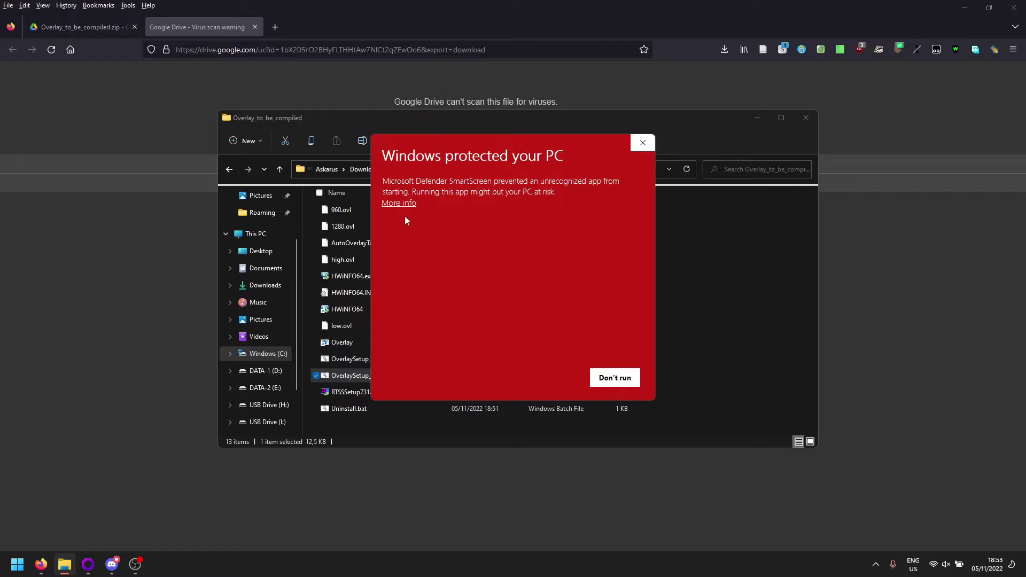
left_click(401, 203)
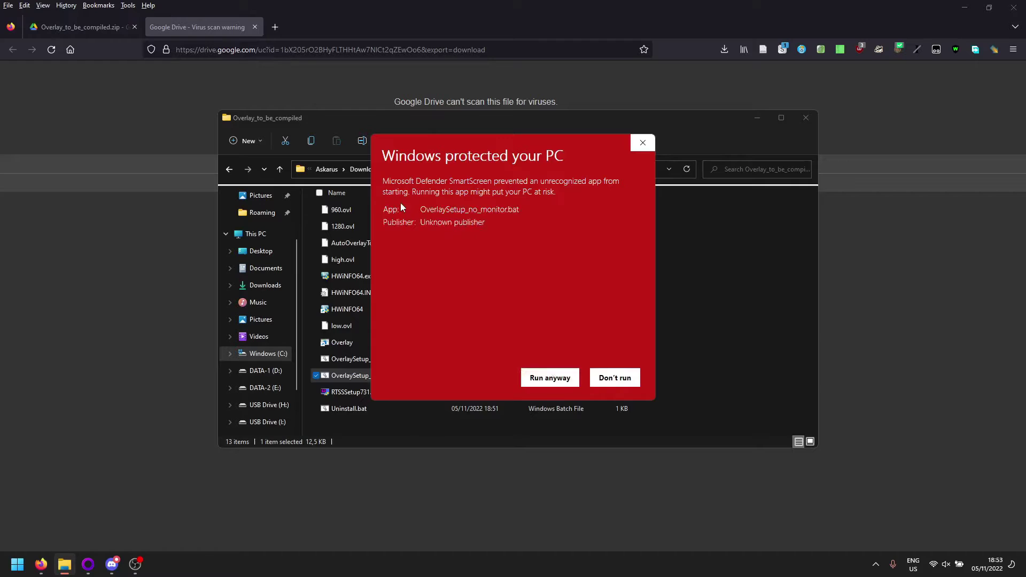
left_click(549, 381)
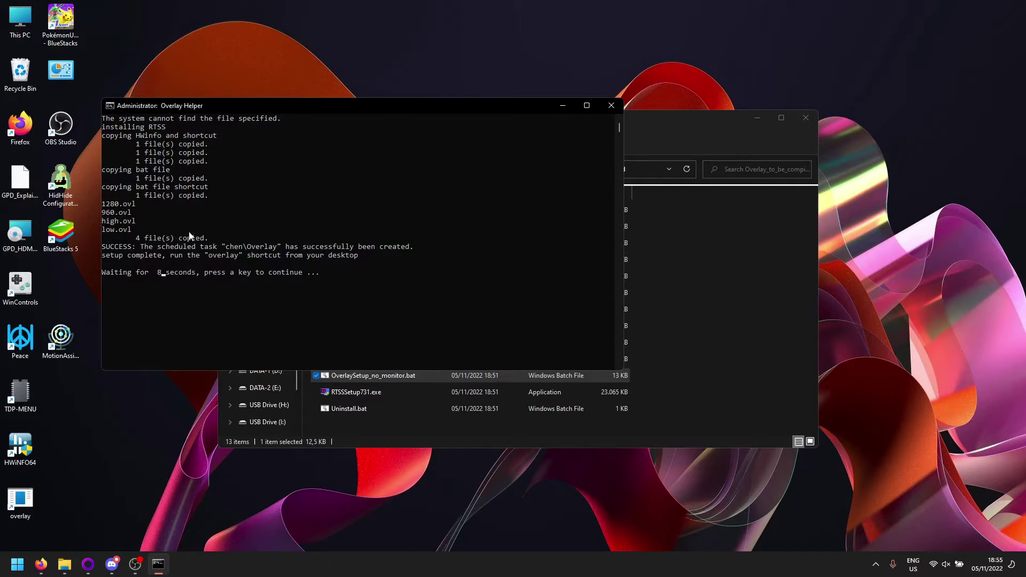
key("Return")
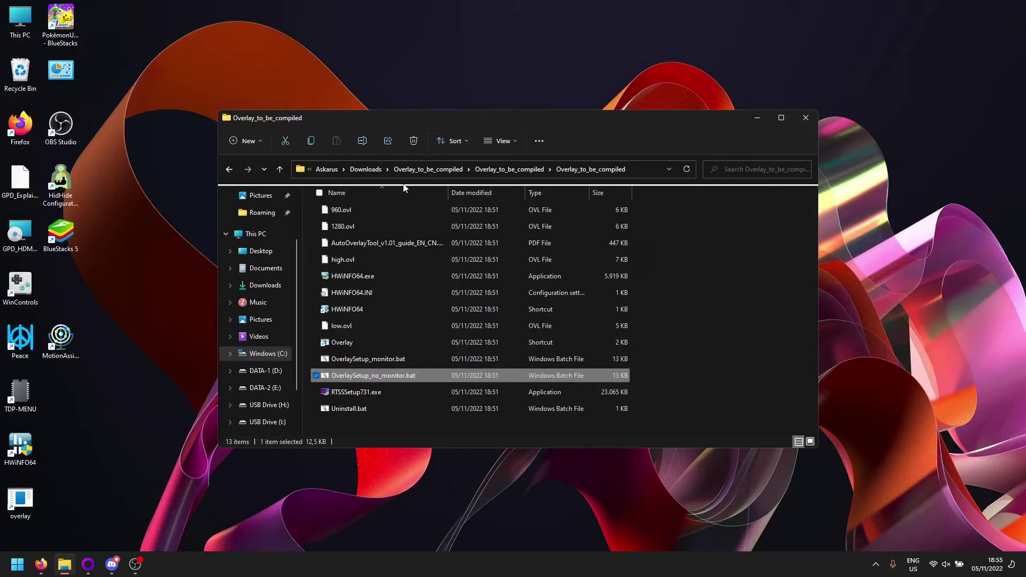
left_click(798, 120)
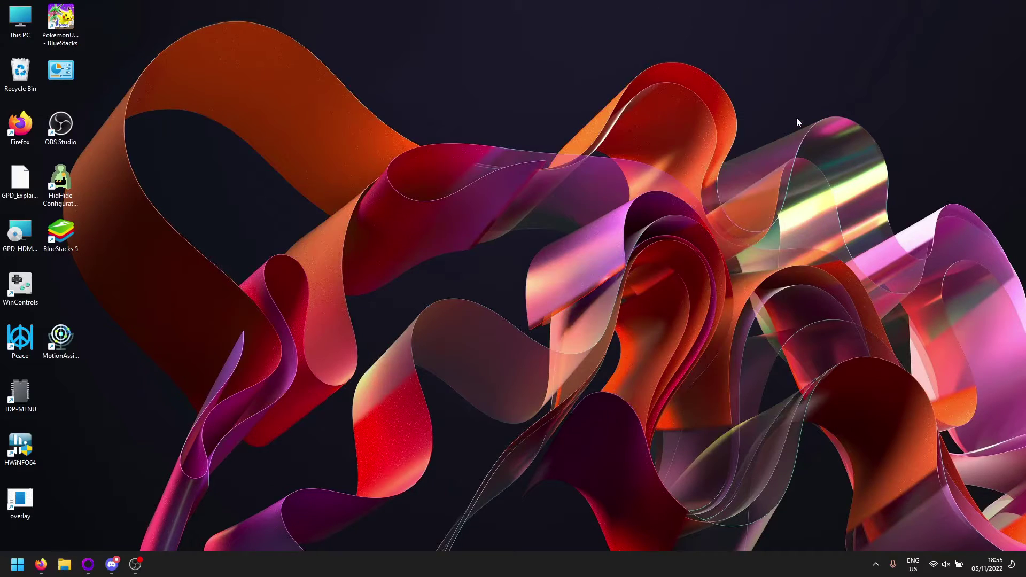
Step: Move the overlay shortcut to the middle of the desktop
left_click_drag(24, 496, 453, 220)
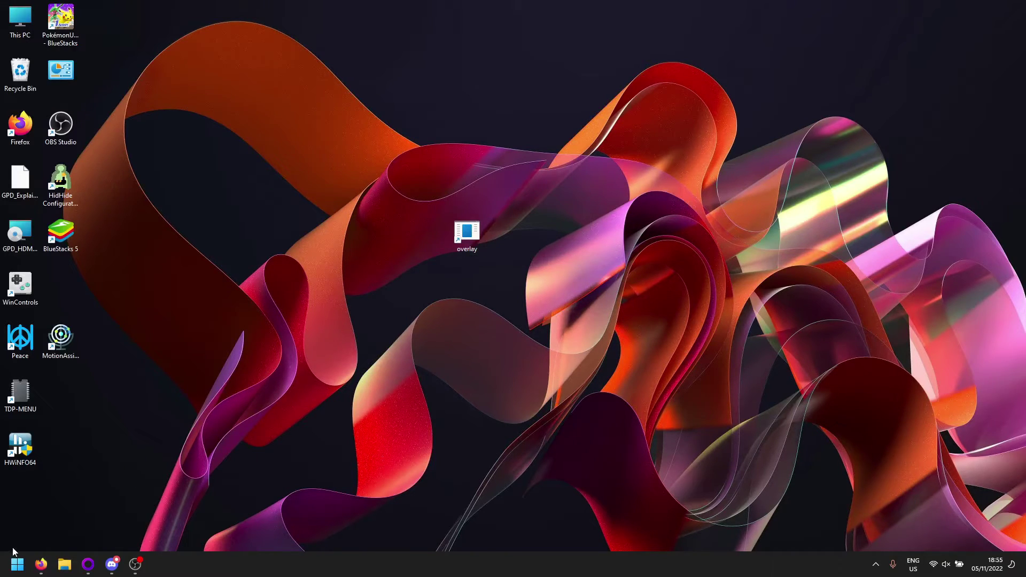
left_click(17, 564)
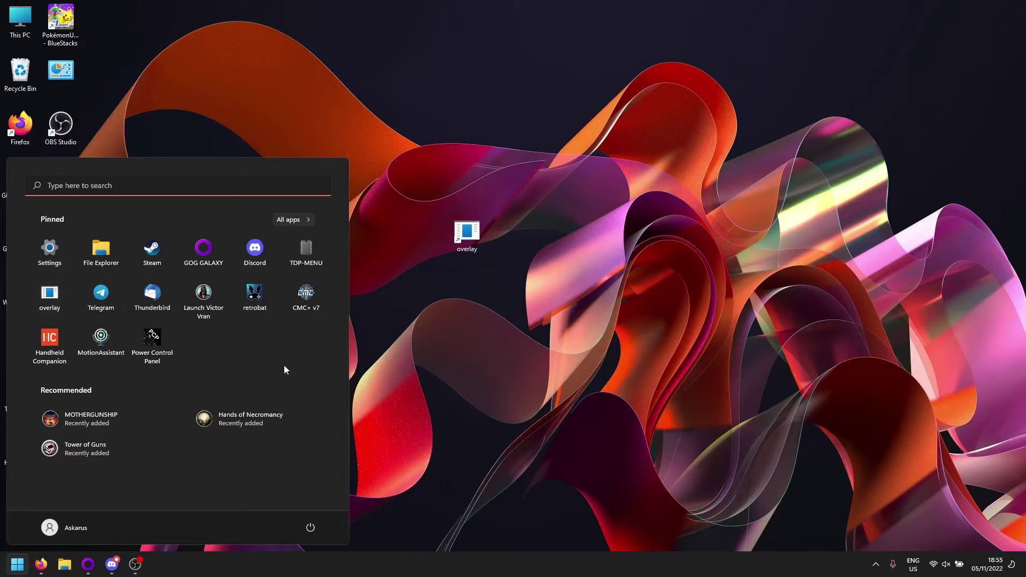
left_click(567, 322)
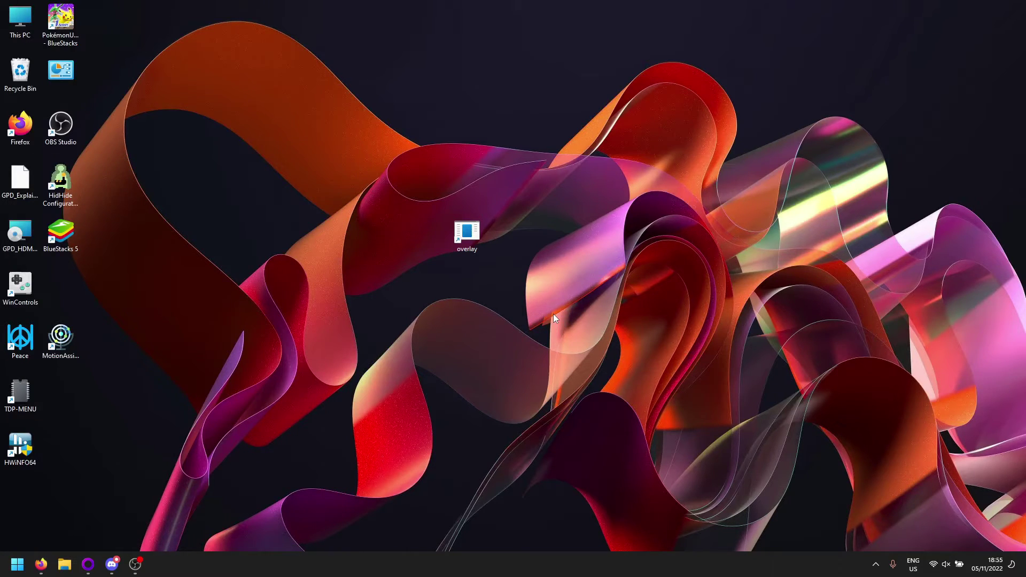
Step: Launch the overlay shortcut, disable HWiNFO64 update checks, and decline the RivaTuner update offer
double_click(467, 234)
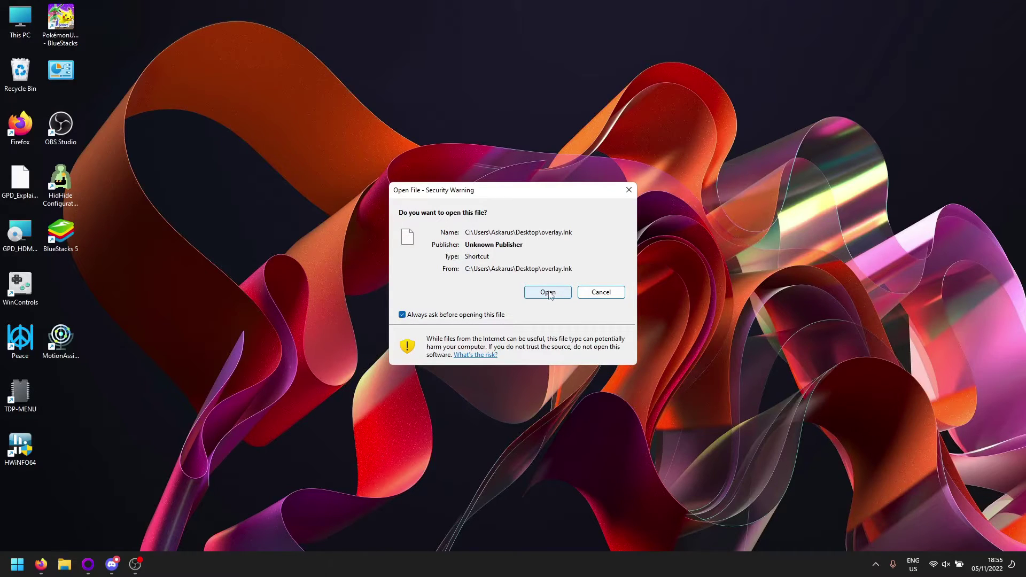
left_click(549, 294)
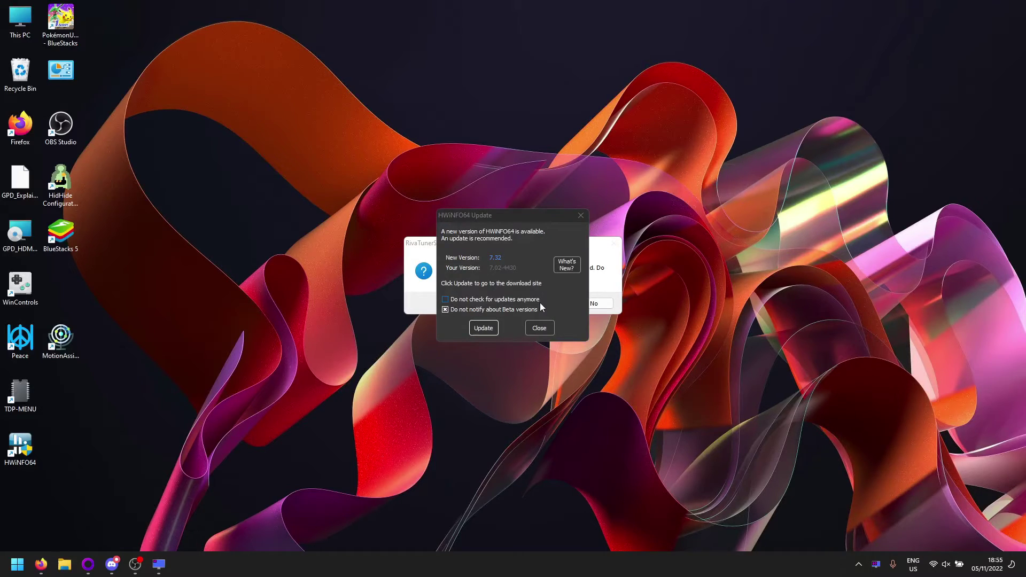
left_click(521, 299)
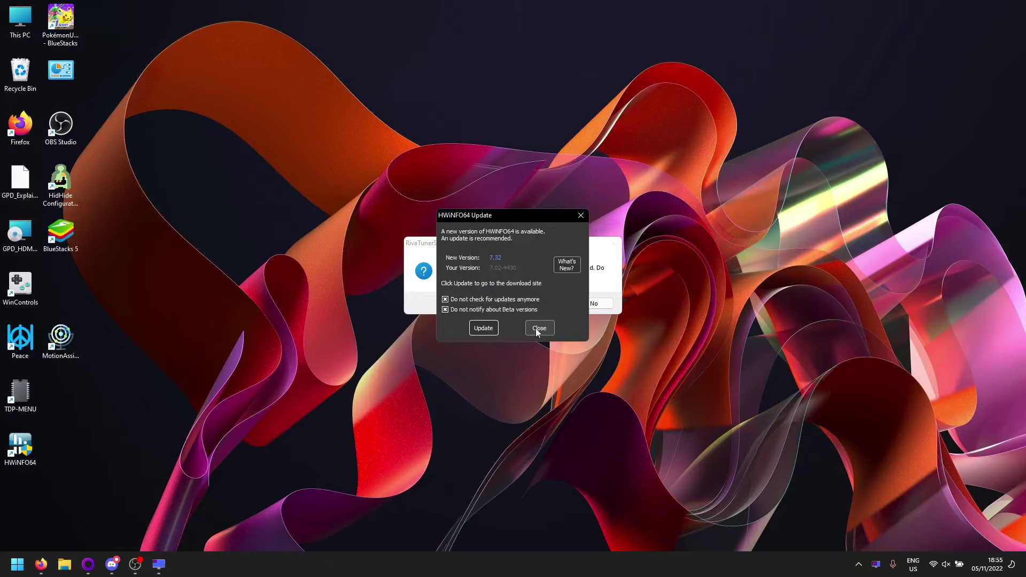
left_click(538, 328)
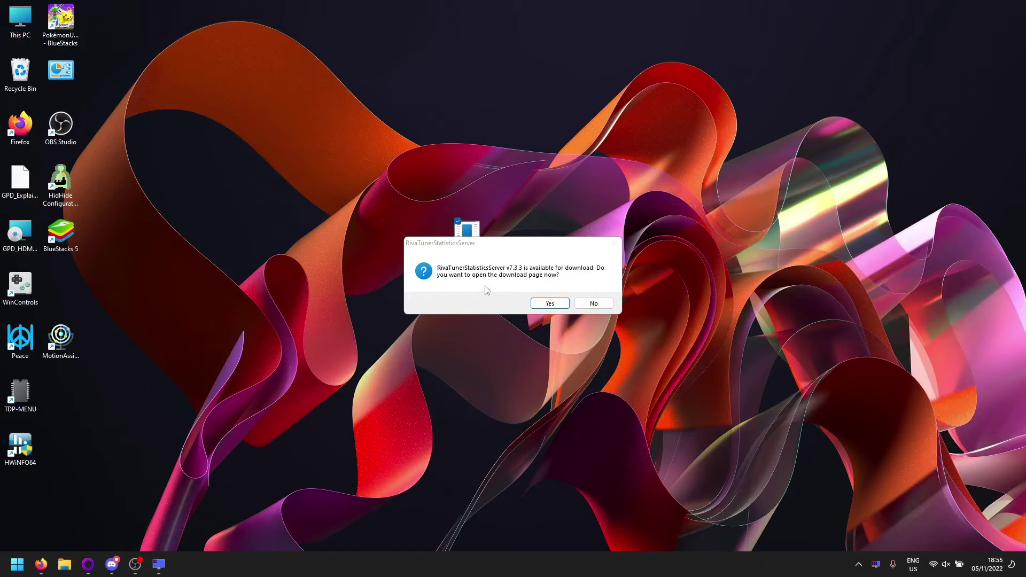
left_click(593, 303)
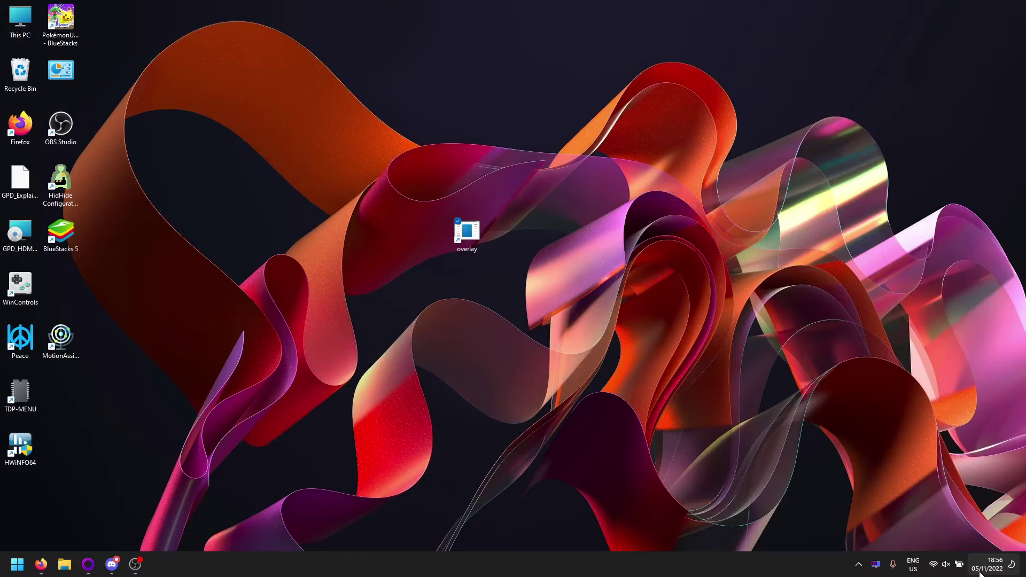
Step: Set RivaTuner Statistics Server's frametime limit to 30 from the tray icon, then minimize it
left_click(858, 562)
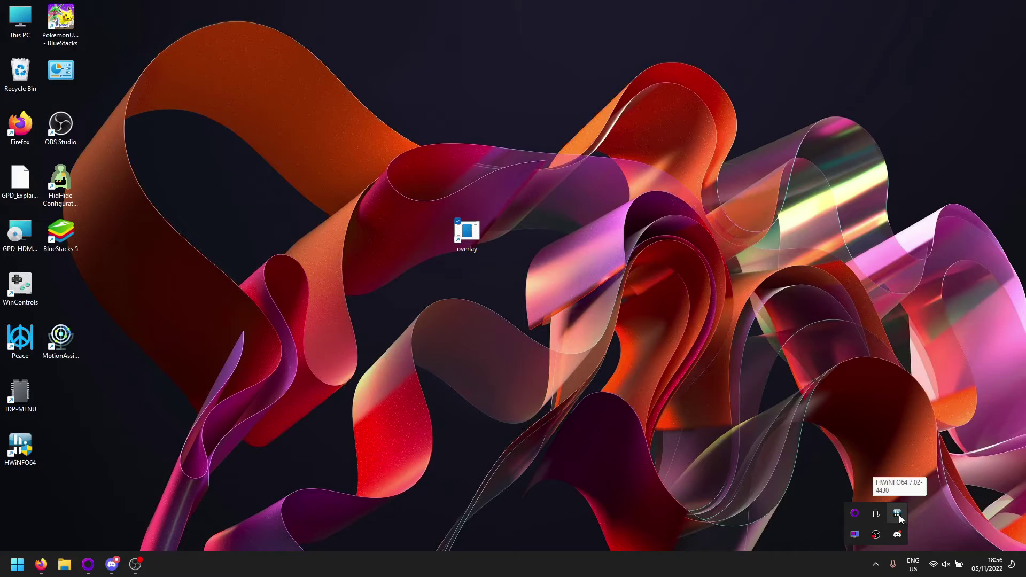
left_click(855, 536)
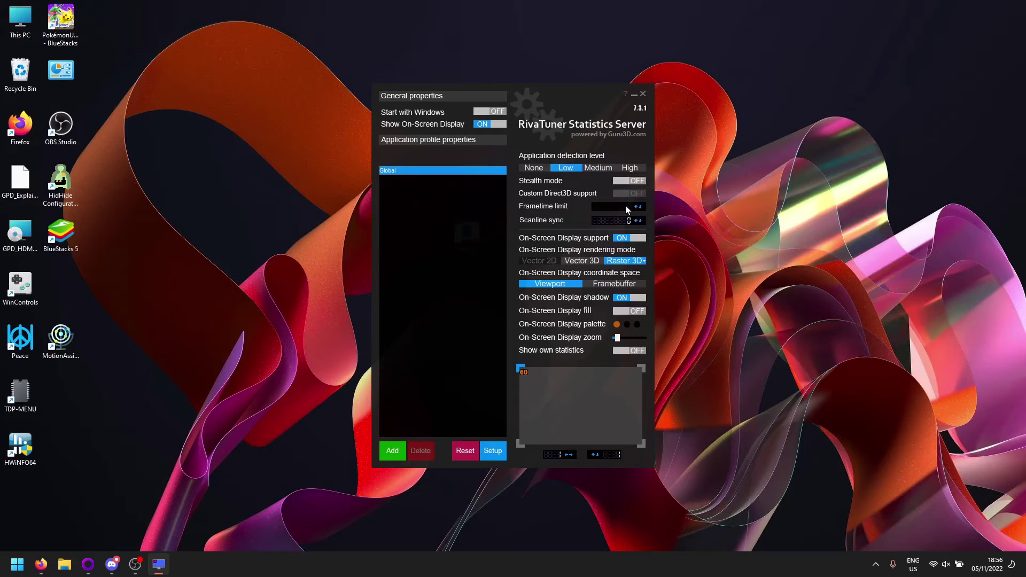
type("30")
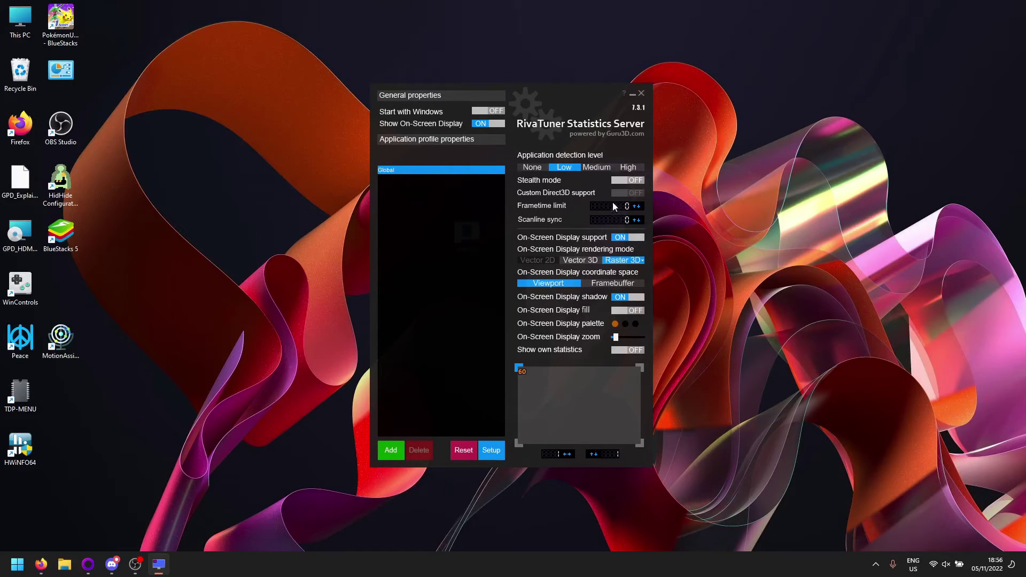
left_click(633, 94)
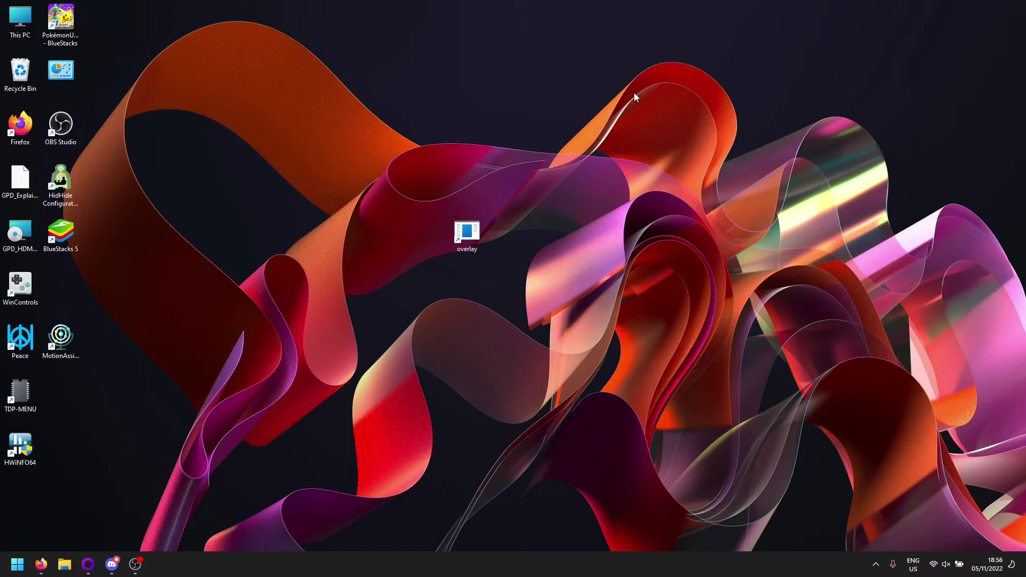
Step: Play Ziggurat 2 from its Recently played tile in GOG Galaxy
left_click(88, 565)
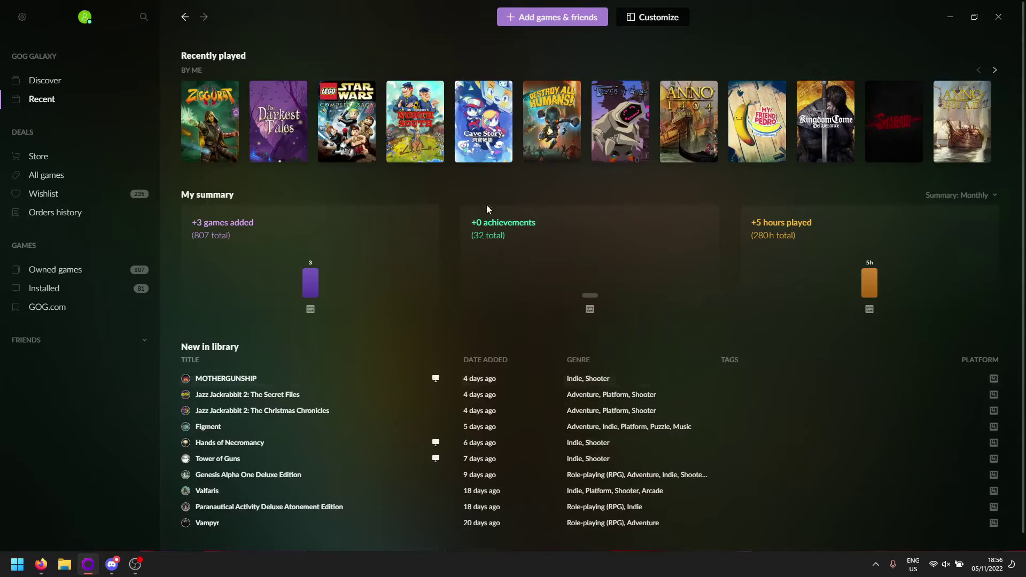
left_click(218, 121)
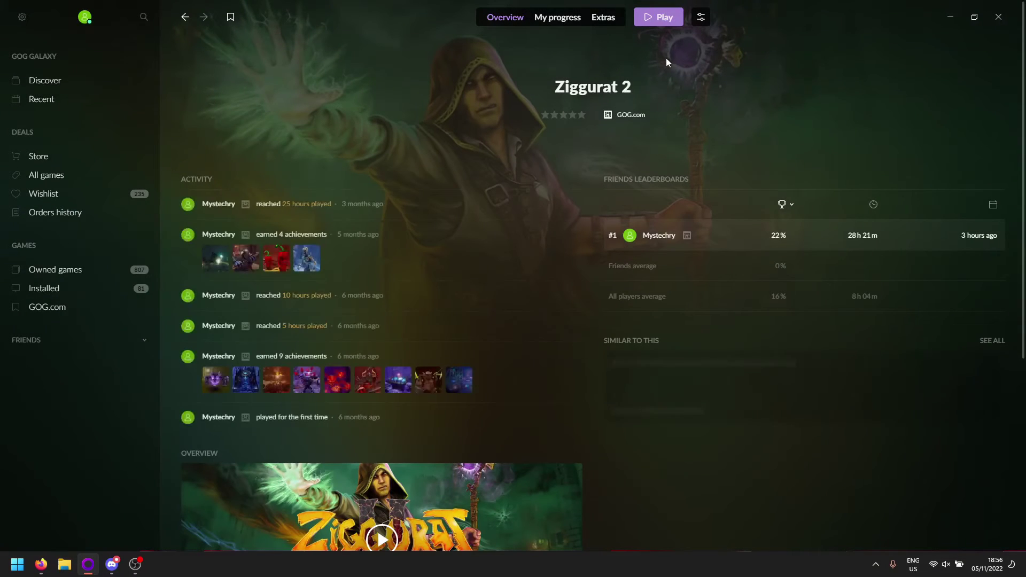
left_click(658, 27)
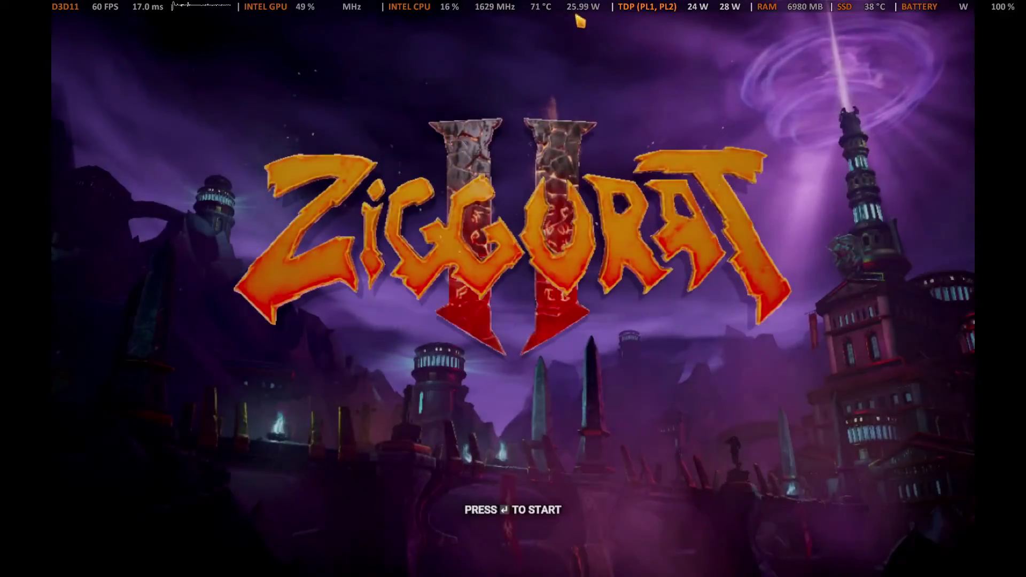
Step: Open Ziggurat 2's Video settings from the title screen, then back out to the Settings list
key("Return")
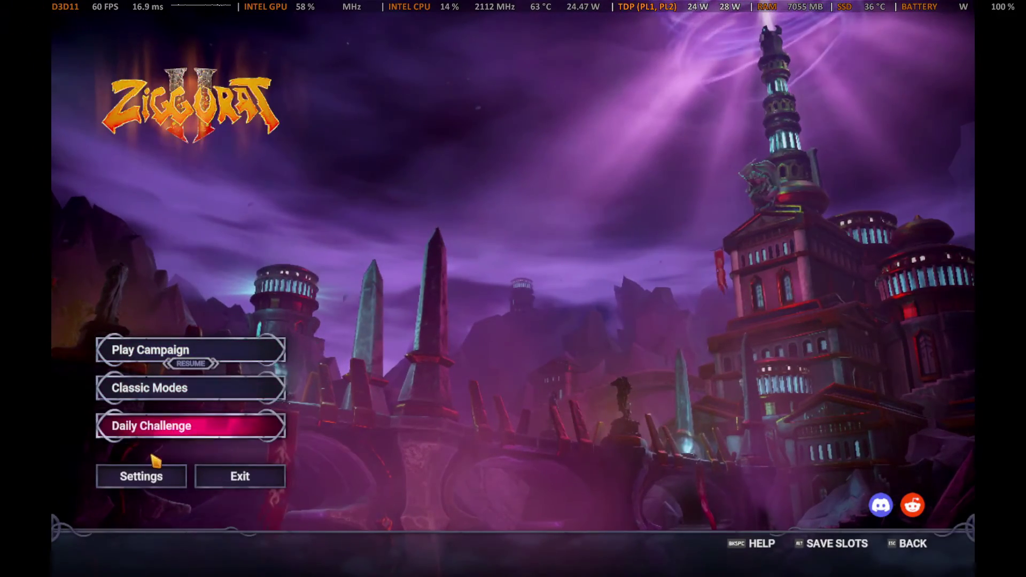
left_click(155, 477)
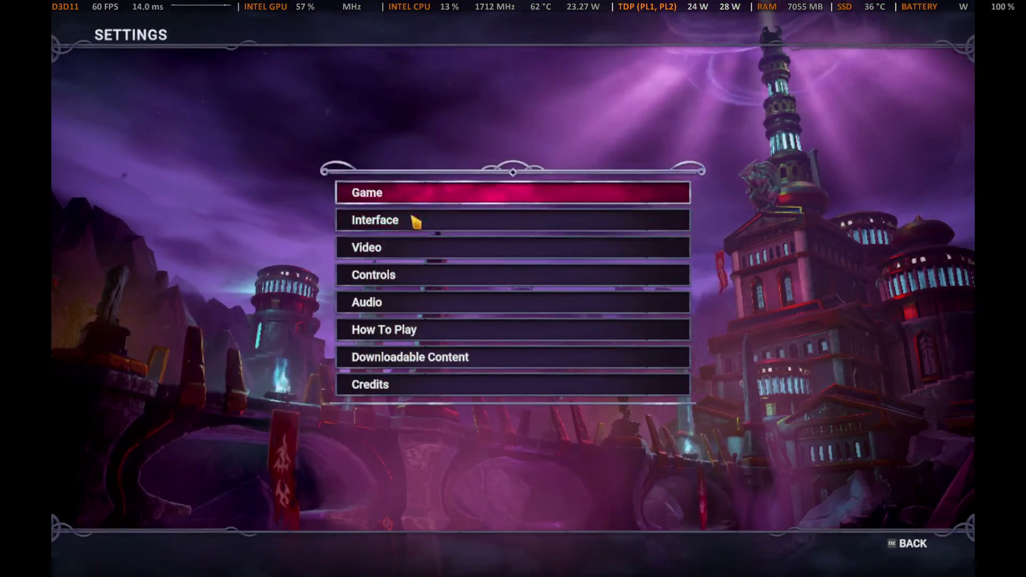
key("Down")
key("Down")
key("Down")
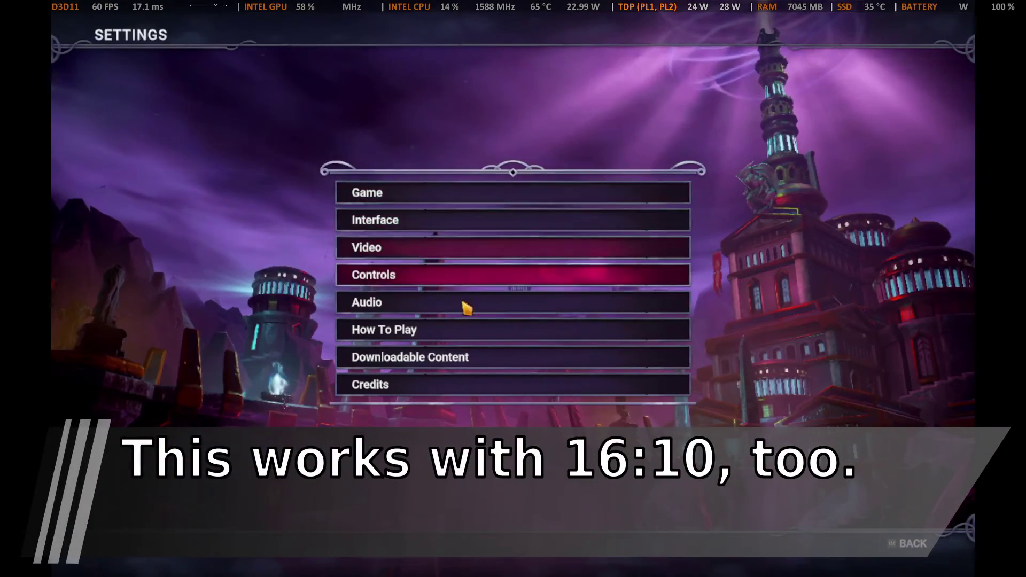
left_click(461, 248)
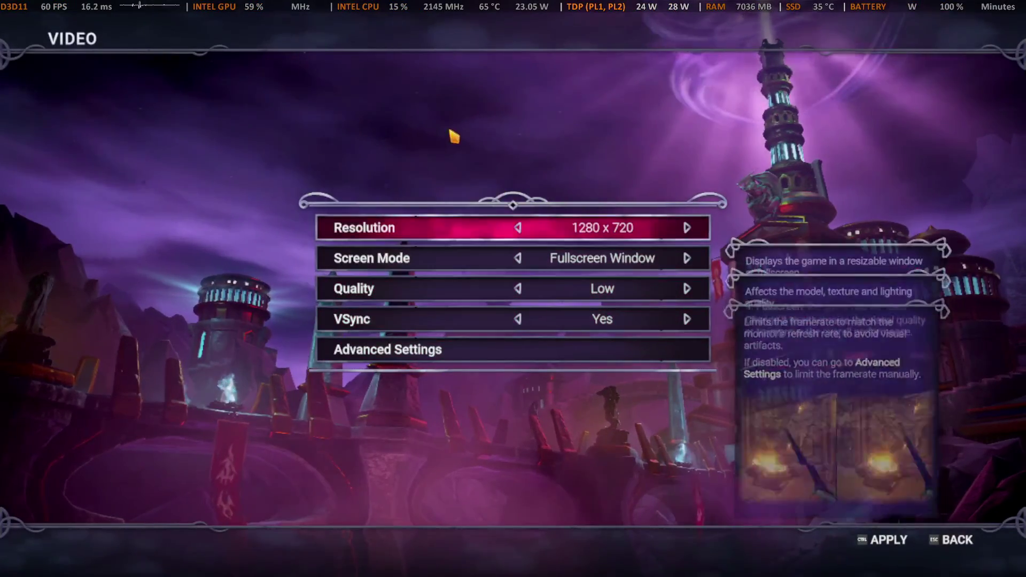
key("Escape")
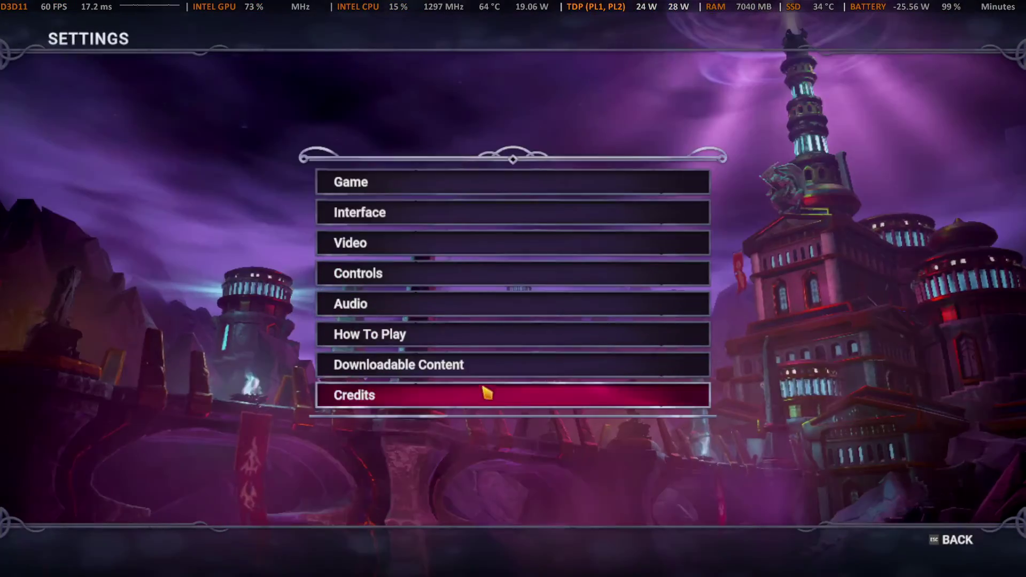